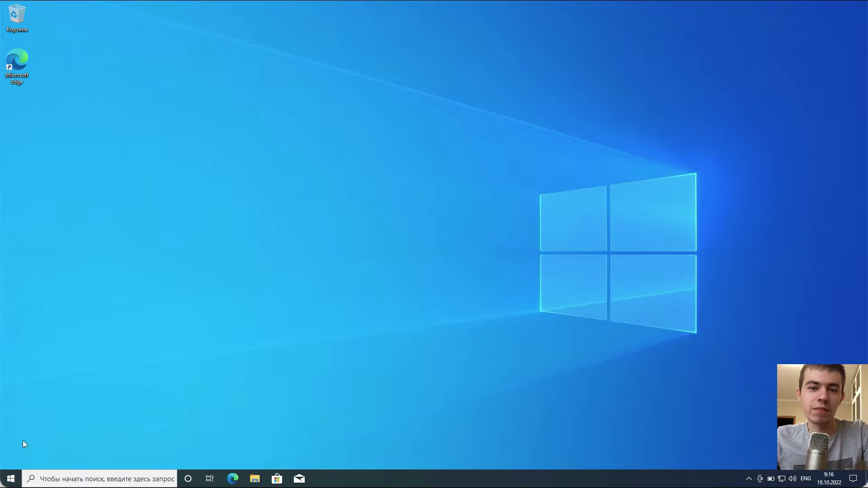
click(11, 479)
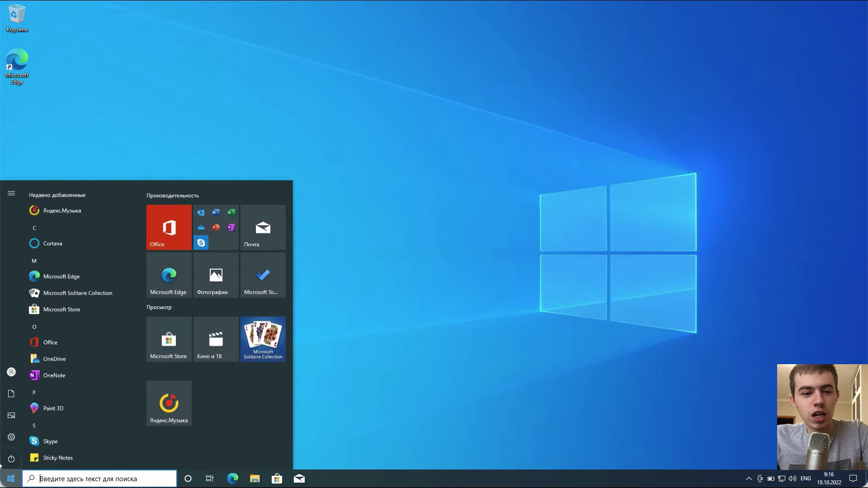
click(69, 25)
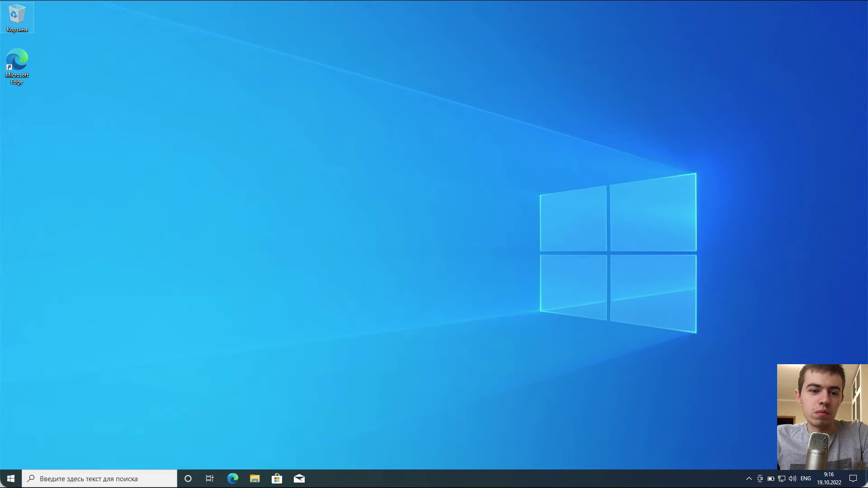
Step: Open the properties of Этот компьютер from File Explorer to check the computer's system specifications
double_click(16, 16)
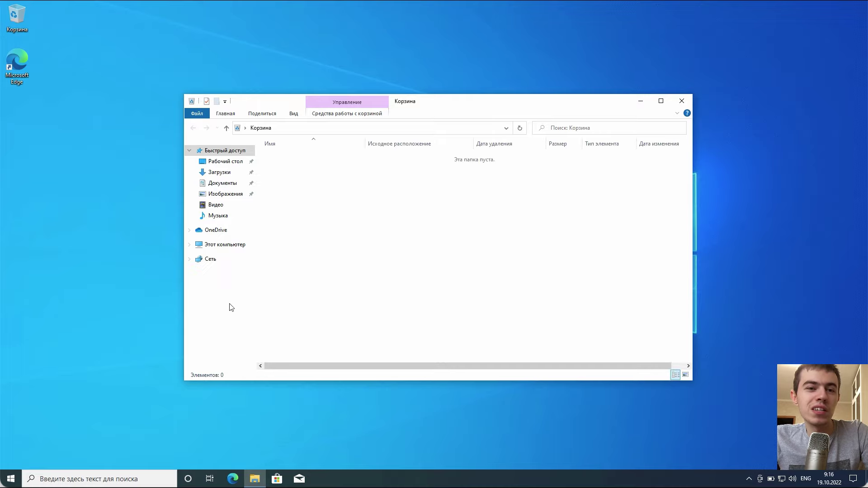
click(203, 240)
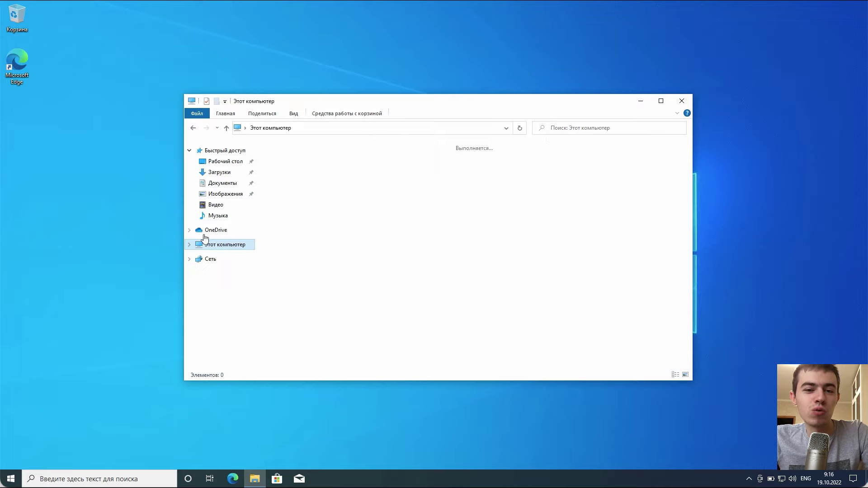
right_click(204, 239)
click(254, 366)
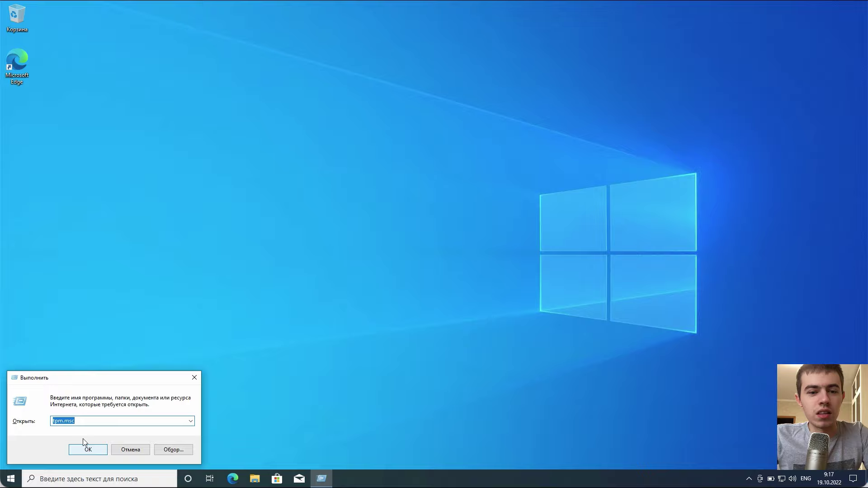
Step: Run tpm.msc to check the TPM status and version, and close the TPM management window
click(84, 446)
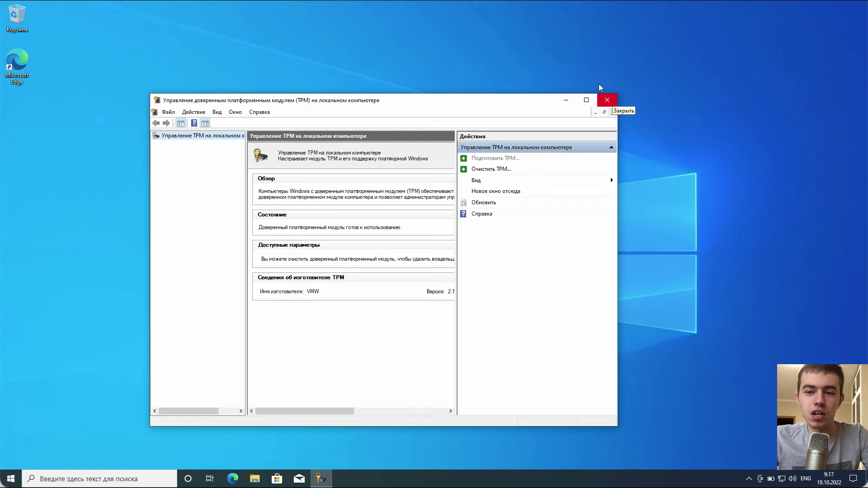
click(607, 99)
Step: Check the free space on local disk C: in Этот компьютер and close the window
double_click(17, 17)
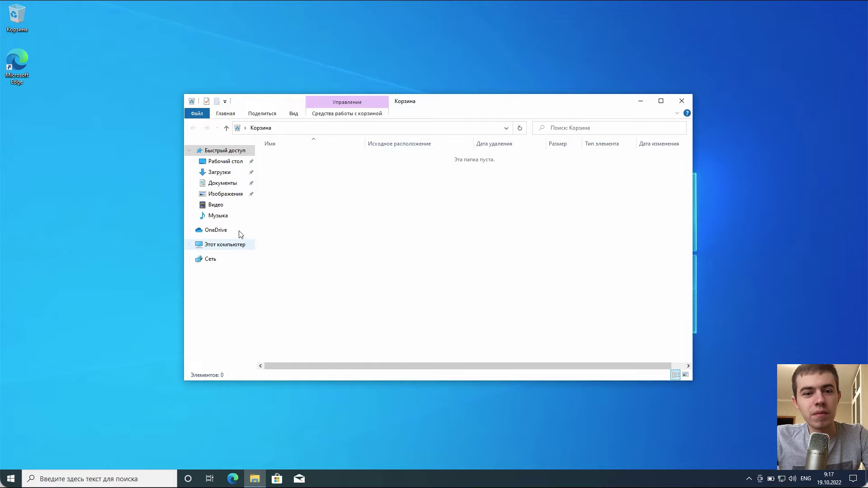
click(238, 244)
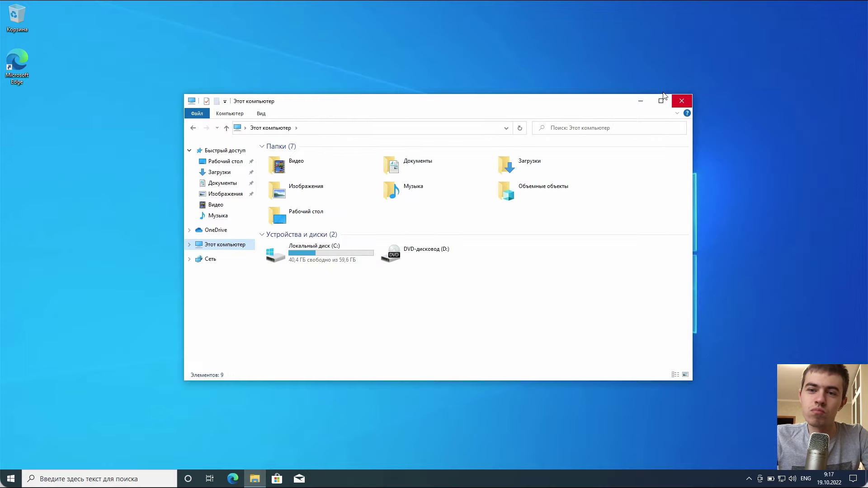
click(681, 100)
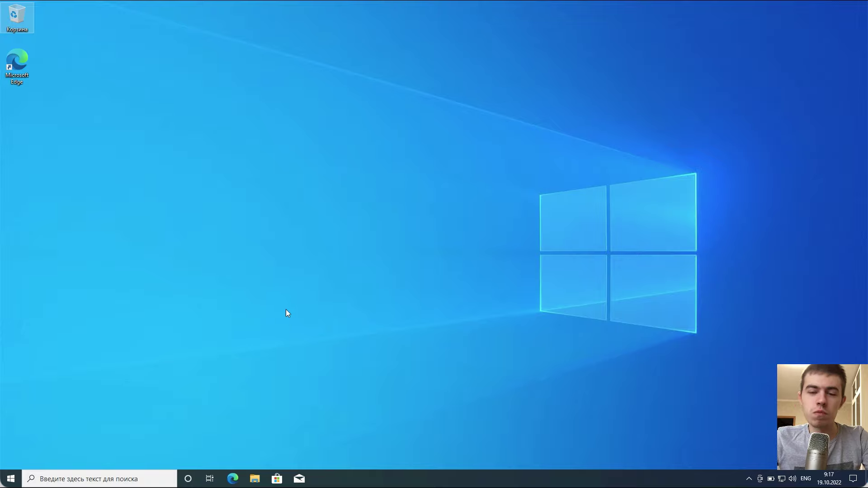
click(221, 330)
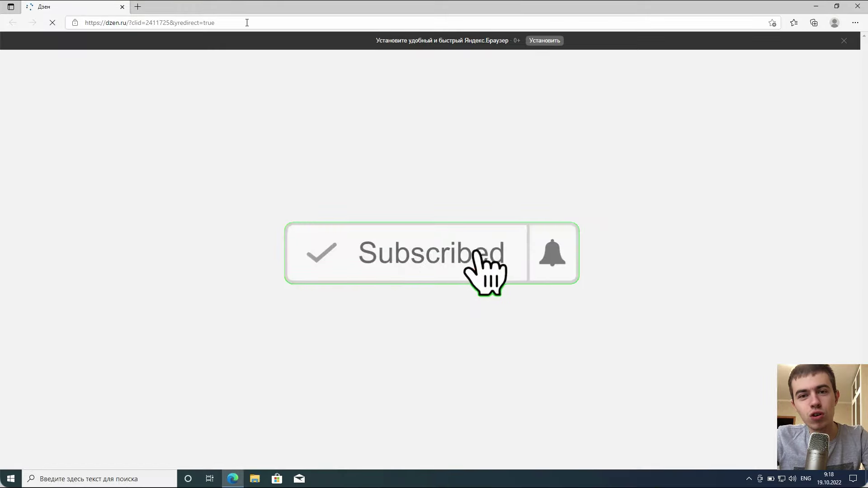
Step: Search the web for "windows 11 скачать", open Microsoft's Download Windows 11 page and close the search results tab
click(247, 23)
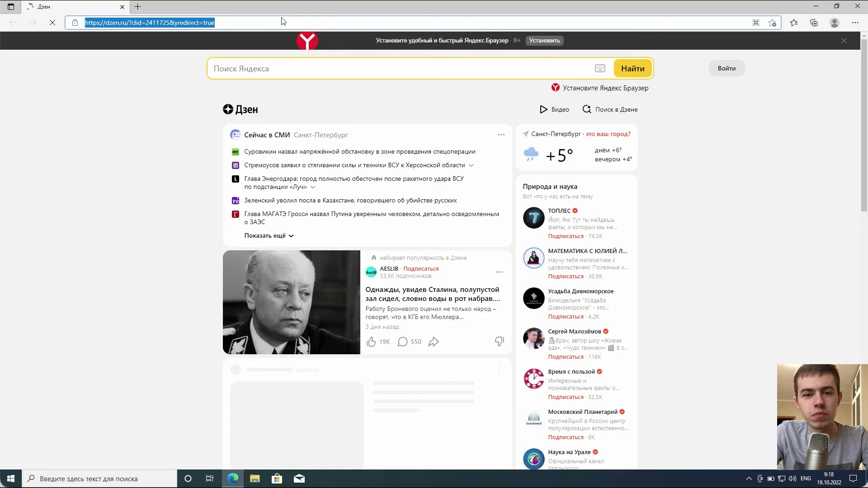
text(windows)
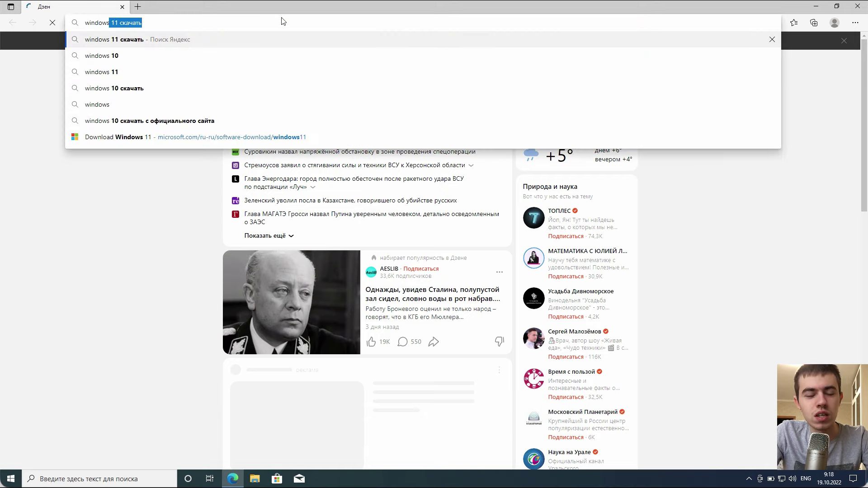
key(Return)
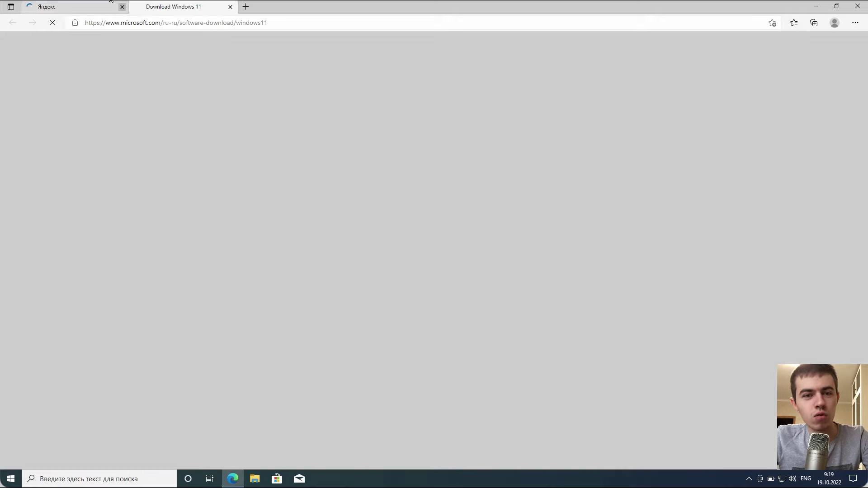
click(122, 7)
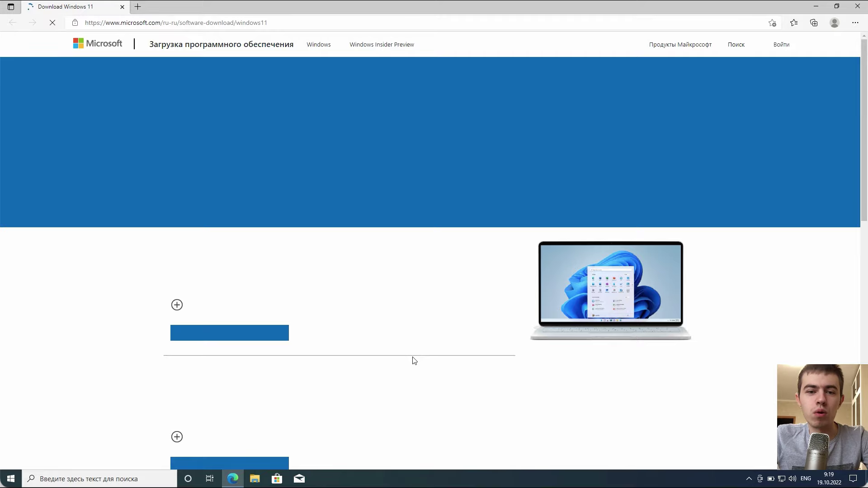
Step: Download the Windows 11 installation media creation tool and launch mediacreationtool.exe
scroll(412, 361, down, 3)
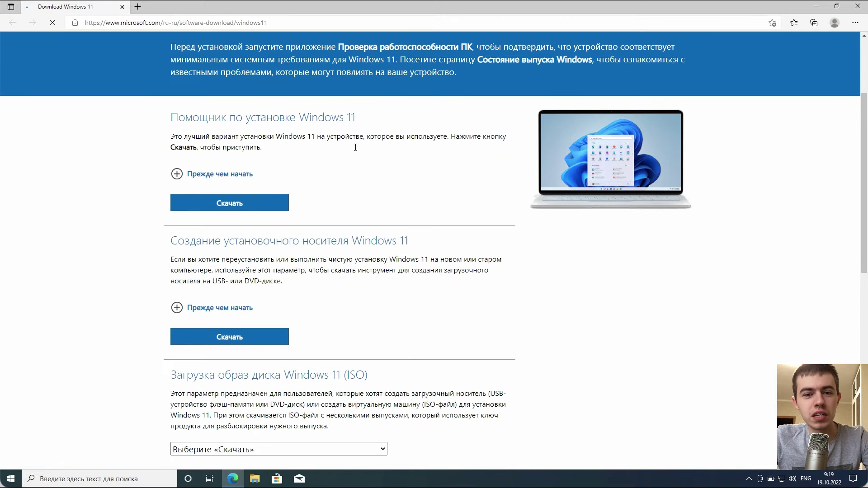
scroll(419, 310, down, 2)
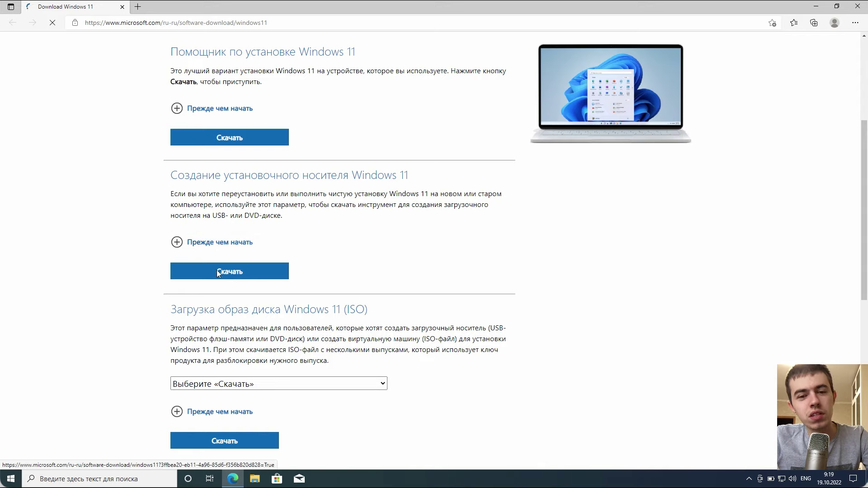
click(192, 264)
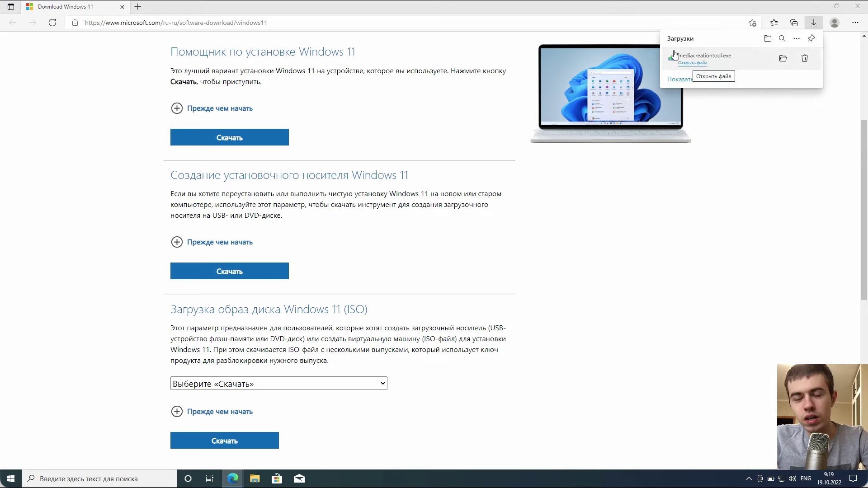
click(670, 53)
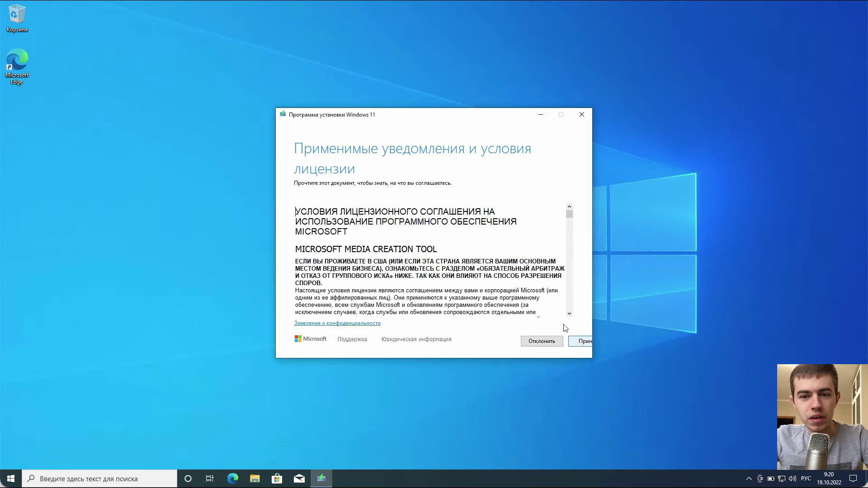
Step: Accept the licence terms and recommended language and edition, and save the installation media as an ISO file named Windows on the desktop
key(Return)
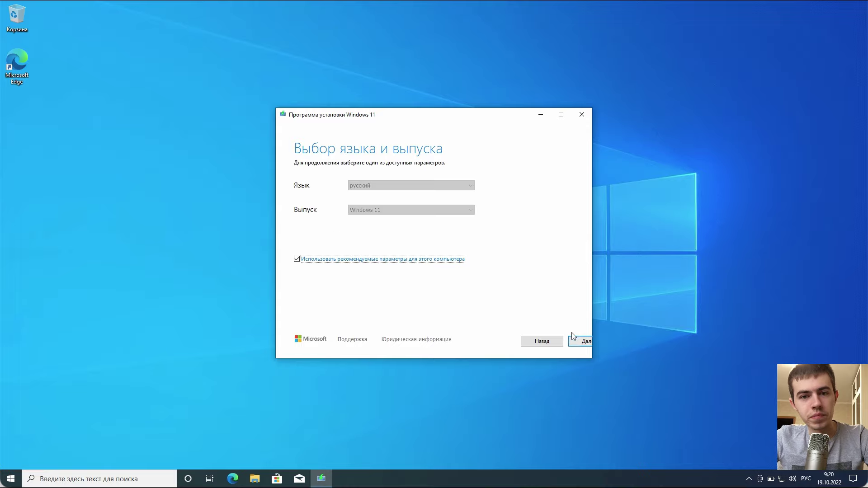
key(Return)
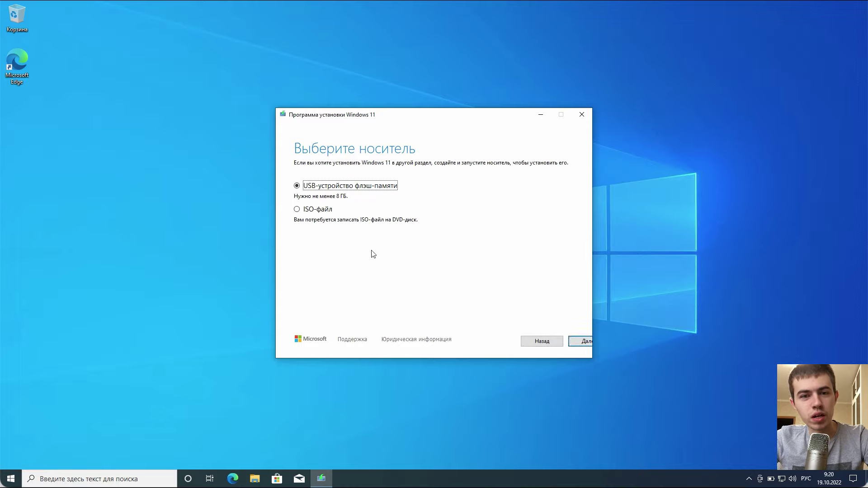
click(297, 208)
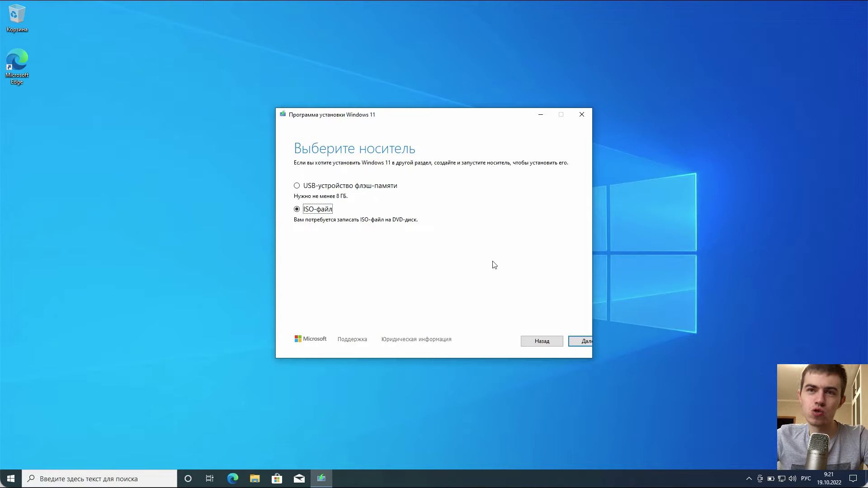
click(570, 338)
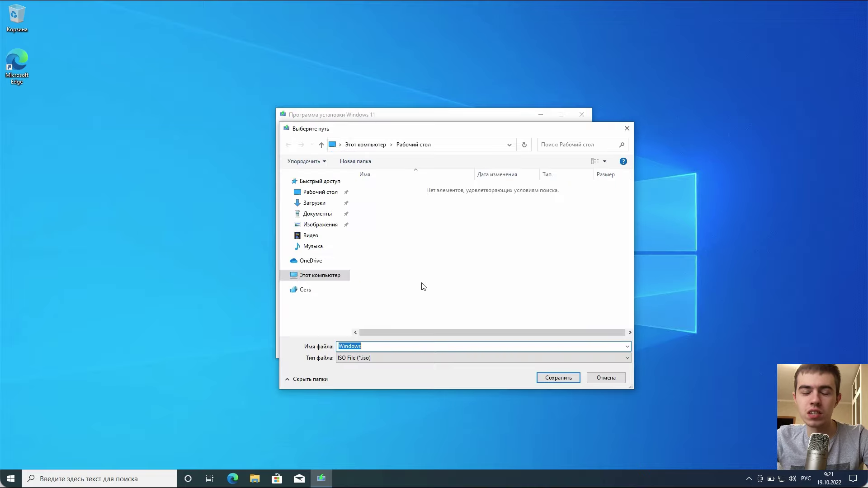
key(Return)
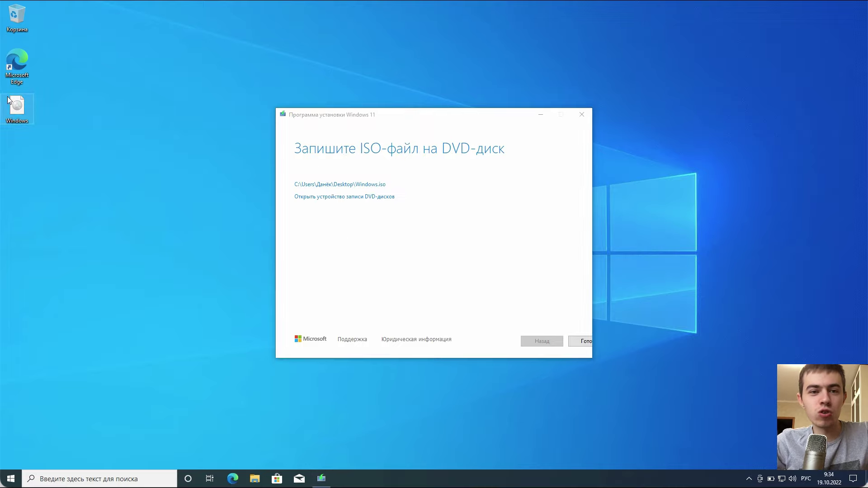
Step: Locate the Windows ISO file on the desktop and exit the media creation tool
click(7, 96)
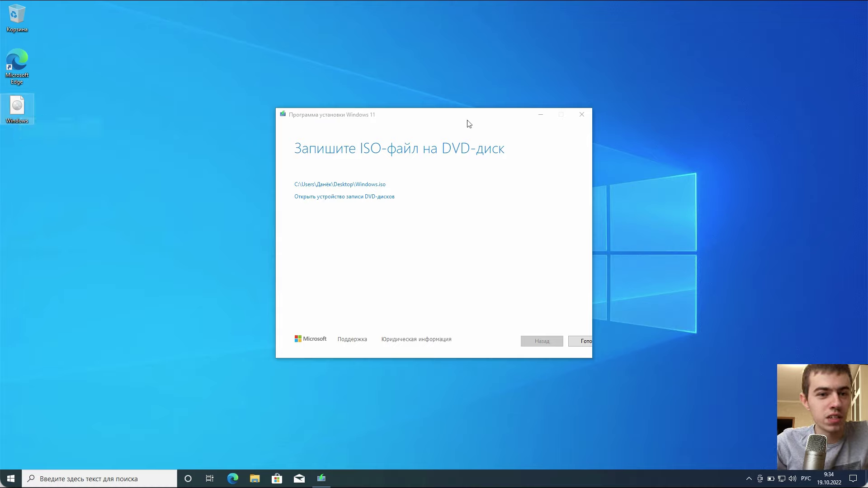
click(582, 114)
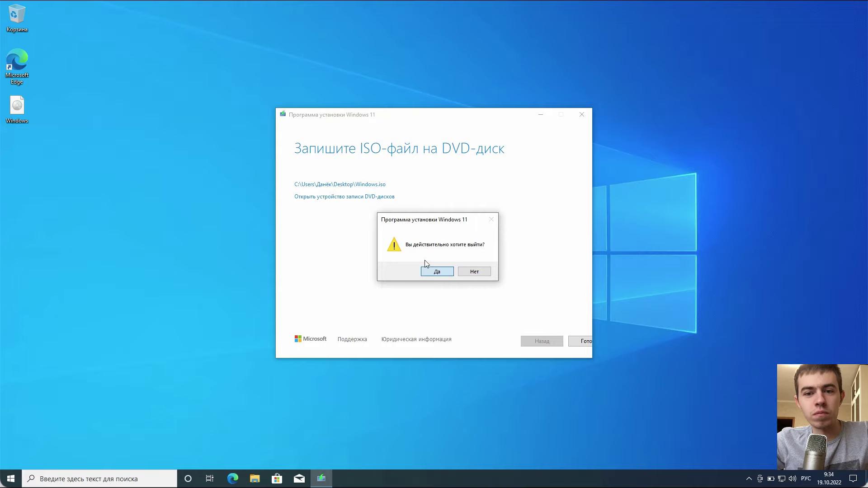
click(432, 271)
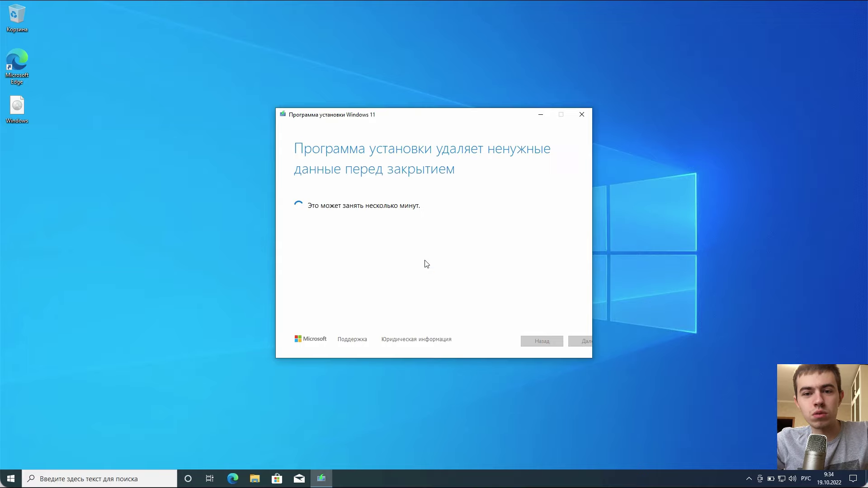
Step: Mount the Windows ISO from the desktop and run its setup application, allowing it to make changes to the device
double_click(7, 93)
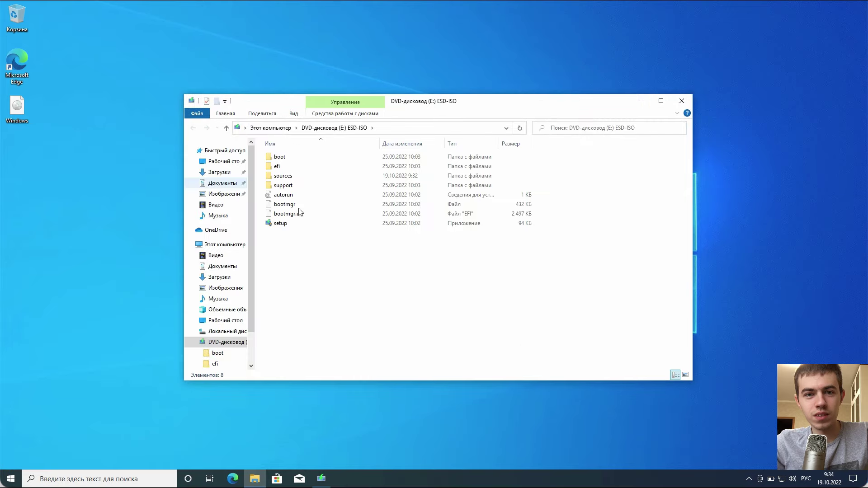
double_click(282, 223)
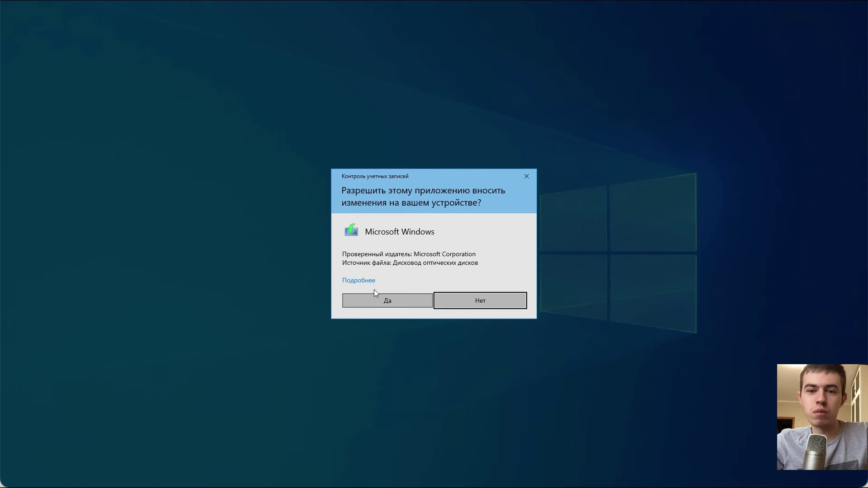
click(375, 299)
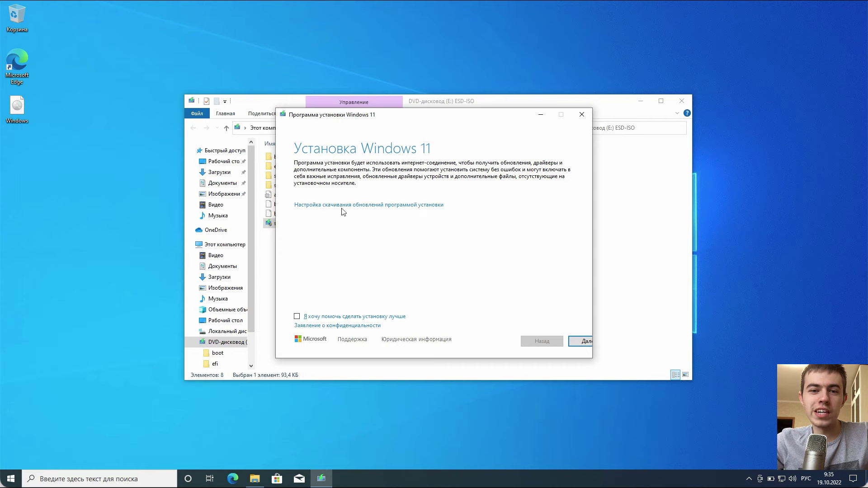
Step: Set the setup's update download option to "Не сейчас" and continue to the computer check
click(311, 195)
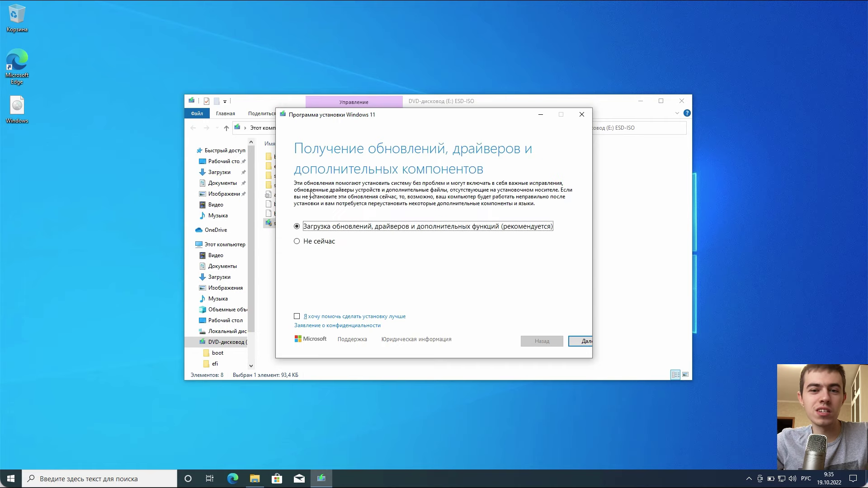
click(311, 237)
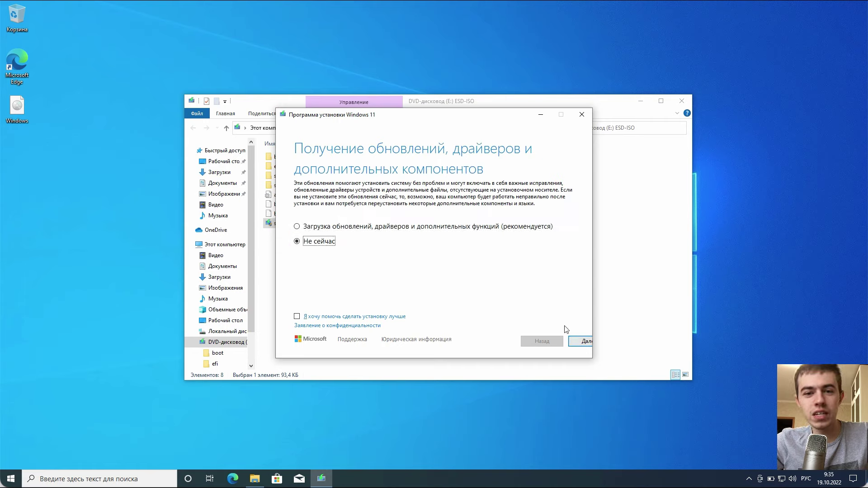
click(574, 340)
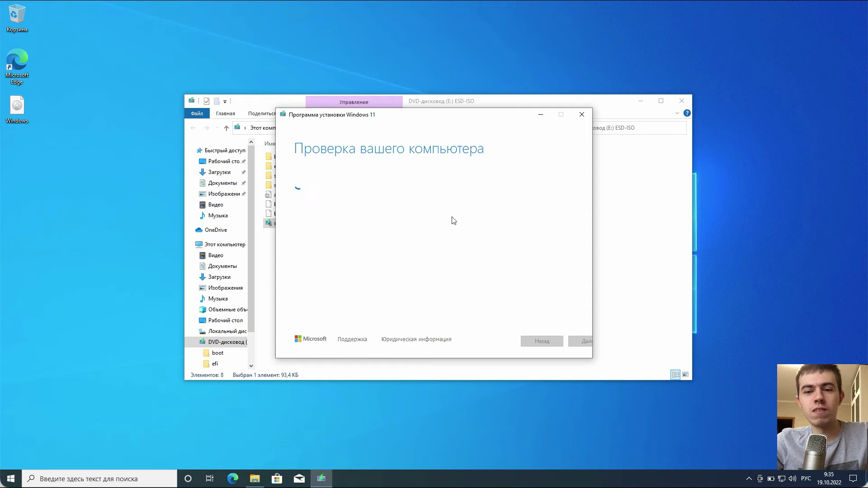
Step: Review the result of the Windows 11 compatibility check and close the setup program
drag(306, 206, 478, 275)
click(380, 206)
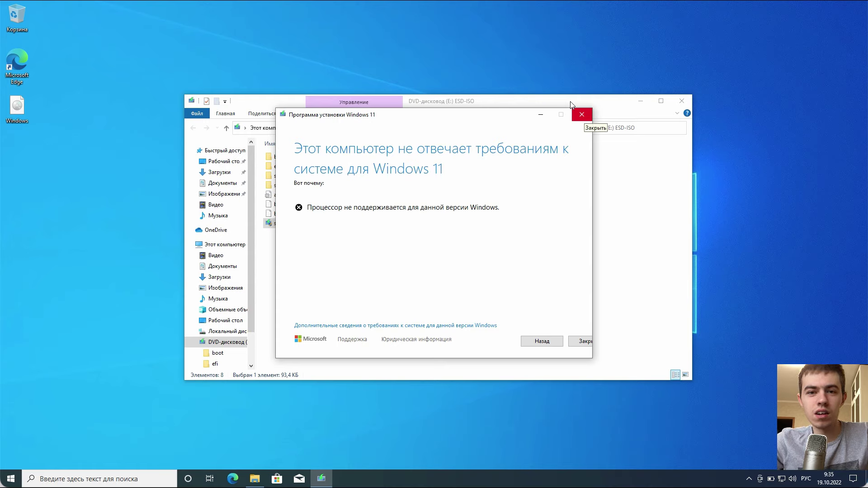
click(582, 114)
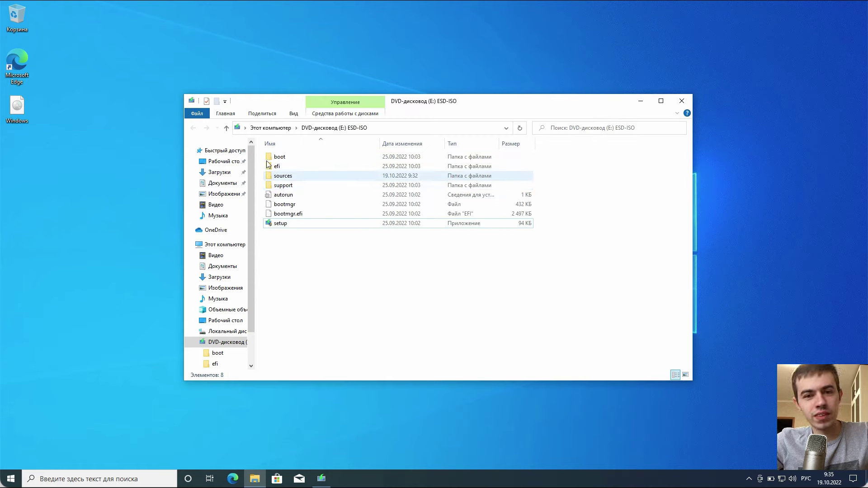
Step: Locate appraiserres.dll in the mounted ISO's sources folder and close the folder window
double_click(283, 176)
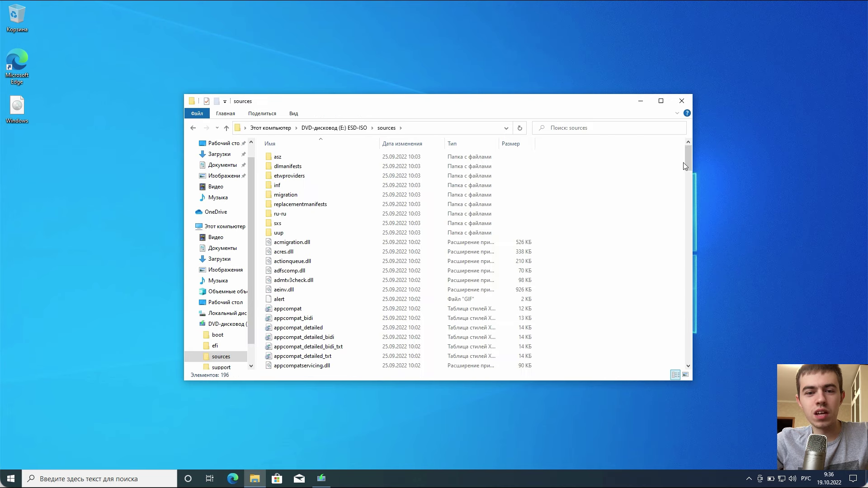
scroll(674, 180, down, 5)
click(299, 292)
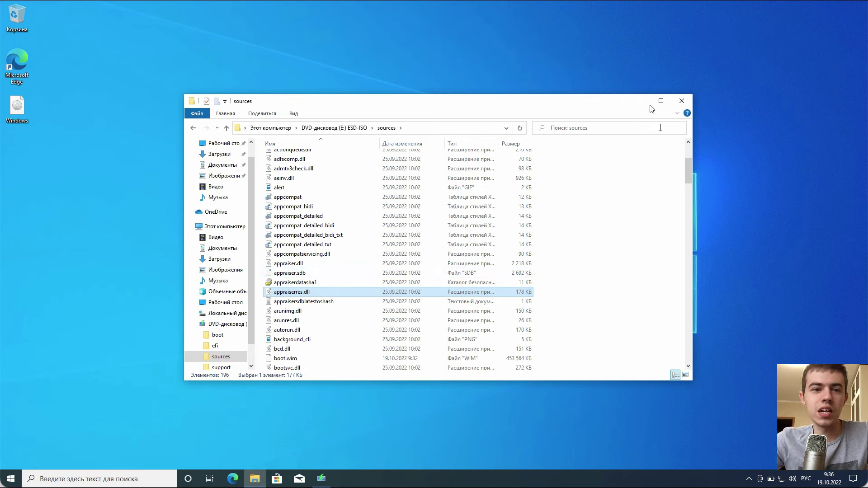
click(675, 96)
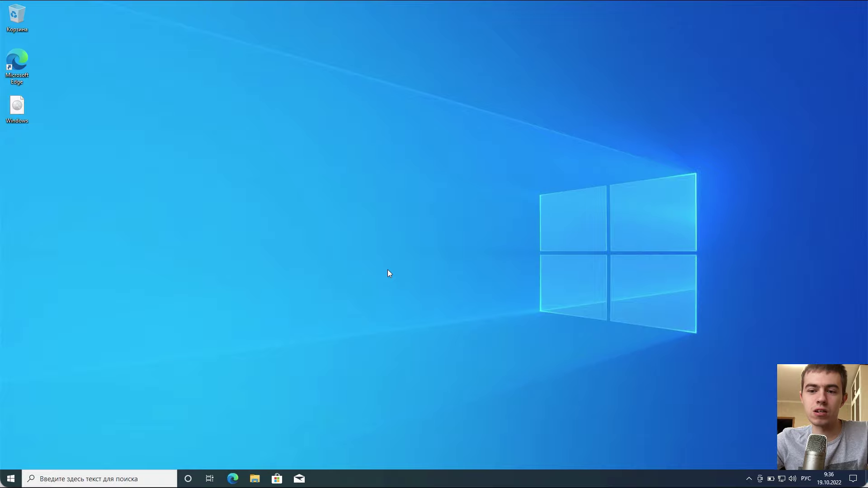
Step: Switch the keyboard layout to English and run regedit to open the Registry Editor
key(super+r)
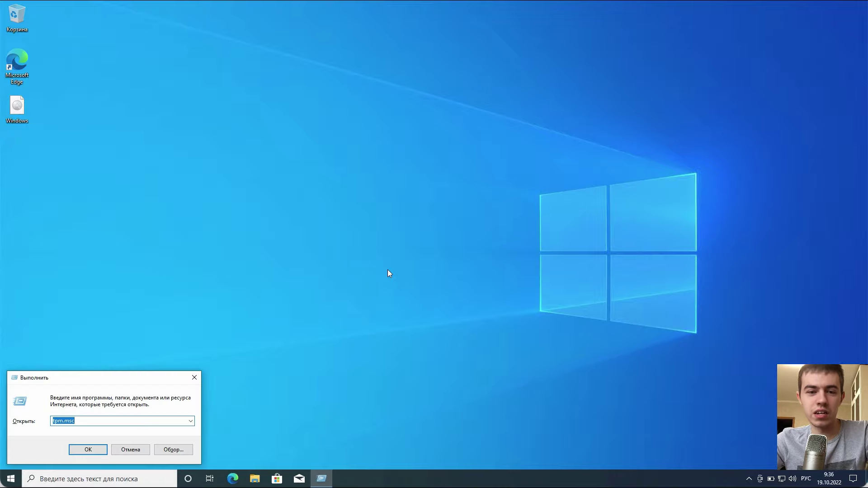
key(alt+shift)
text(regedit)
key(Return)
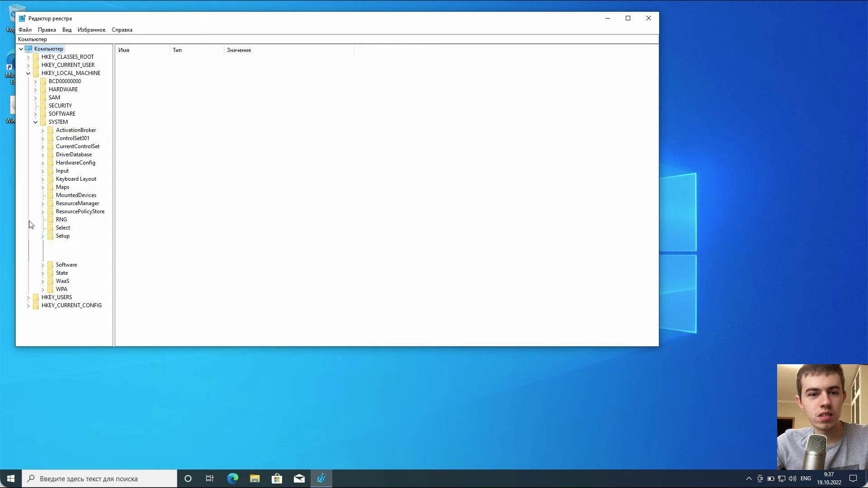
Step: Create a 32-bit DWORD value named AllowUpgradesWithUnsupportedTPMOrCPU in HKEY_LOCAL_MACHINE\SYSTEM\Setup\MoSetup
right_click(174, 88)
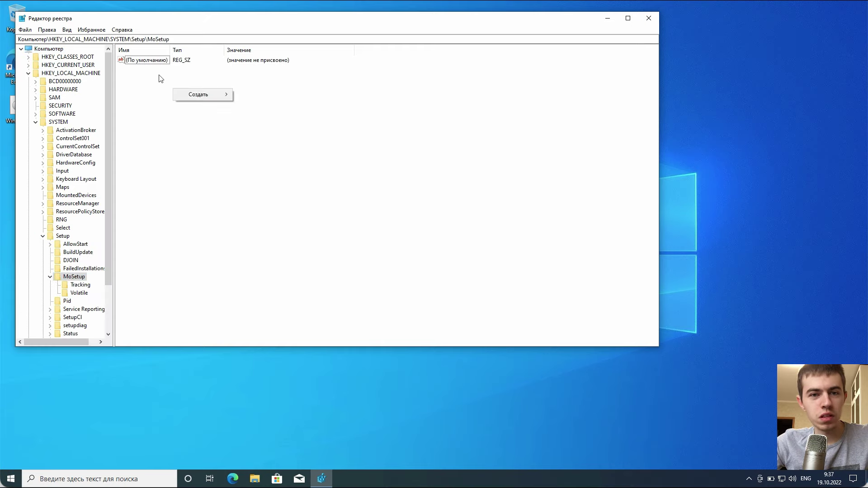
mouse_move(189, 82)
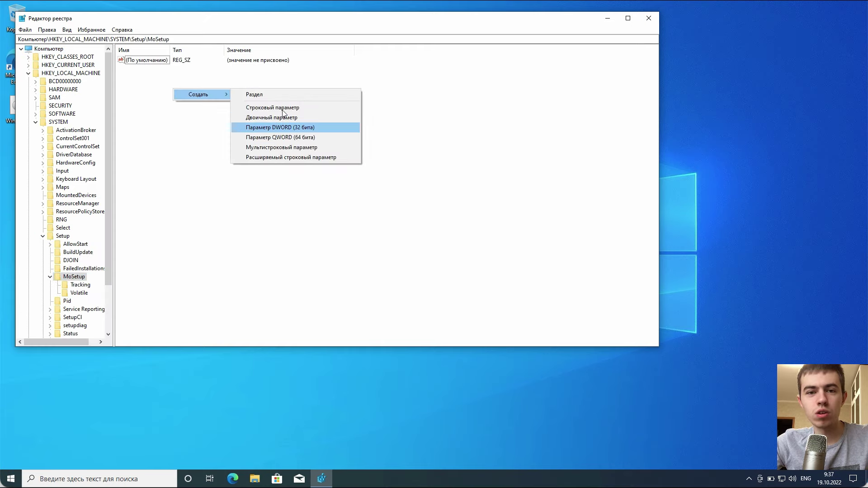
click(283, 127)
text(AllowU)
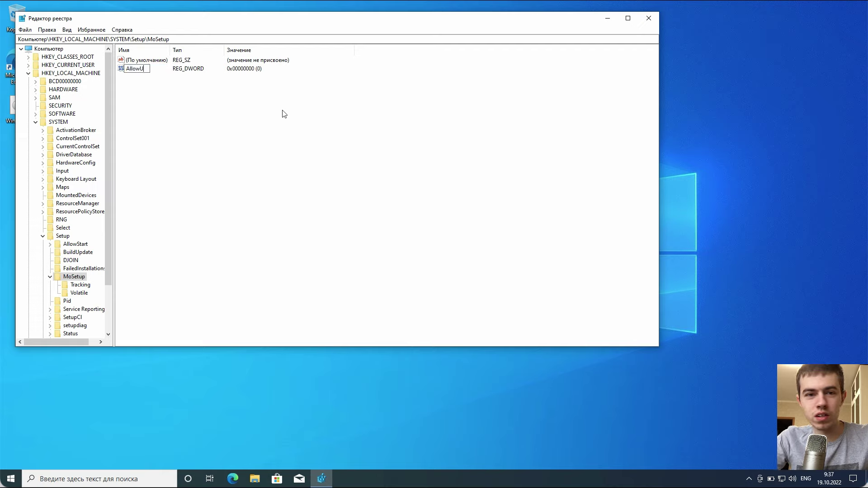
text(pgradesWith)
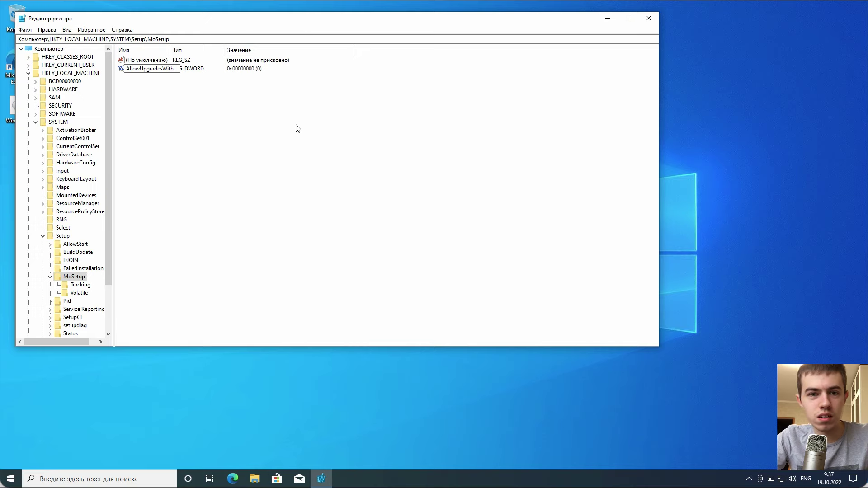
text(Unsuppo)
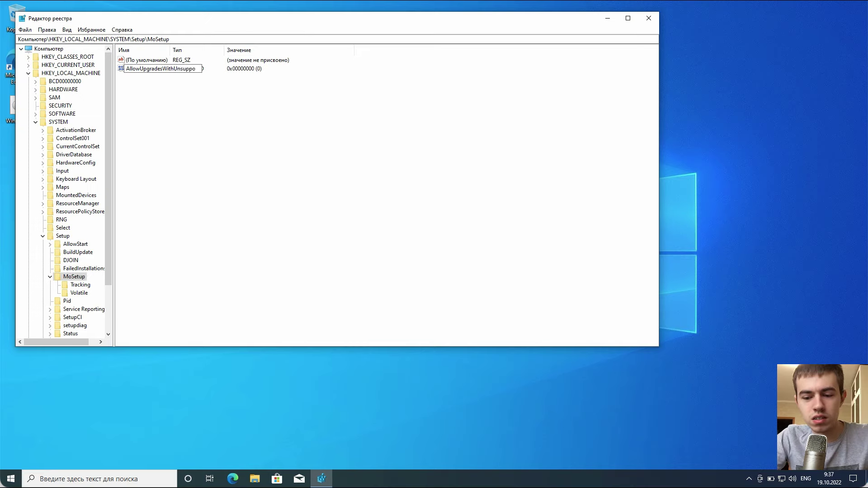
text(rtedTPM)
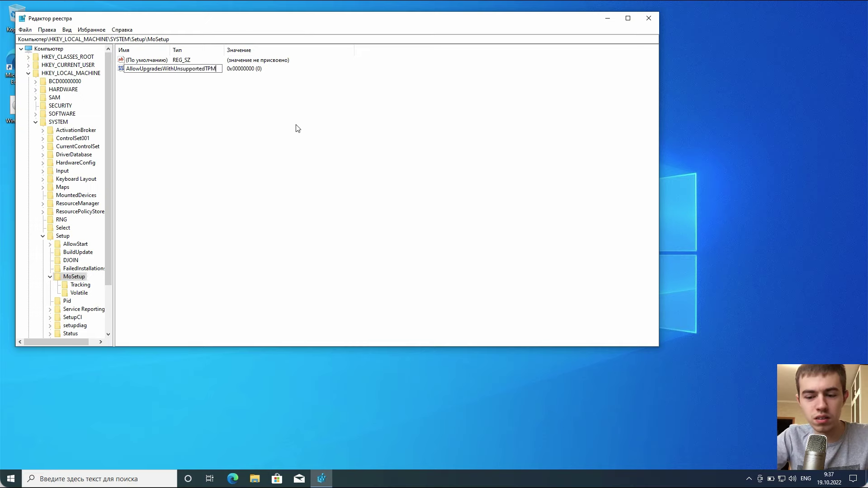
text(OrCPU)
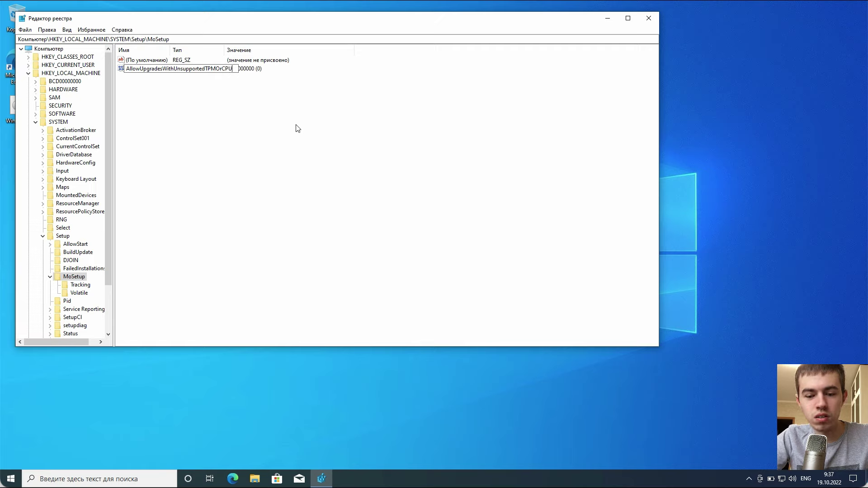
key(Return)
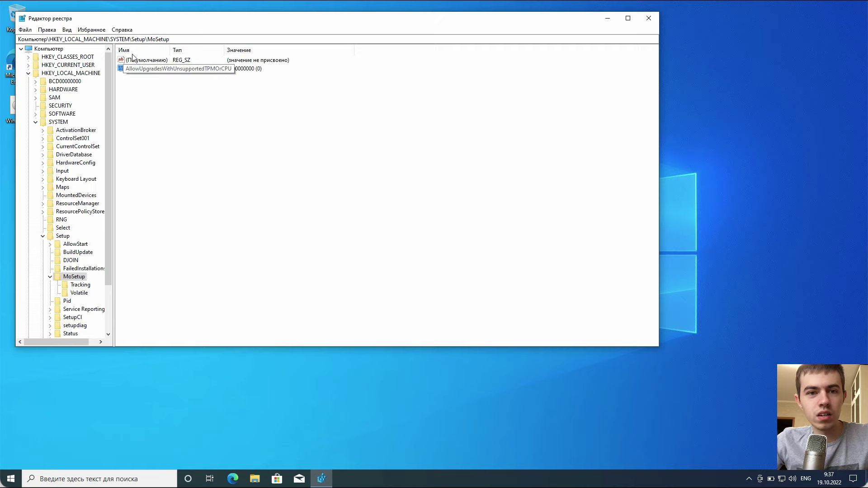
Step: Set the AllowUpgradesWithUnsupportedTPMOrCPU value to 1 and close the Registry Editor
key(shift+F10)
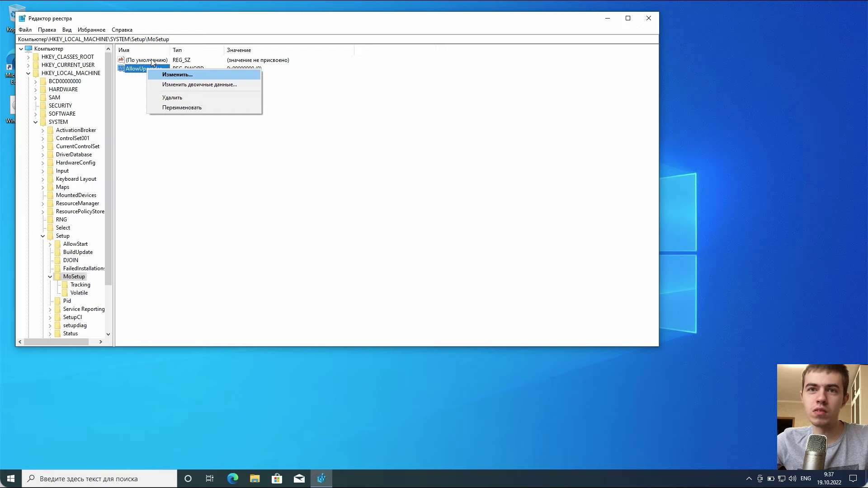
key(Return)
text(1)
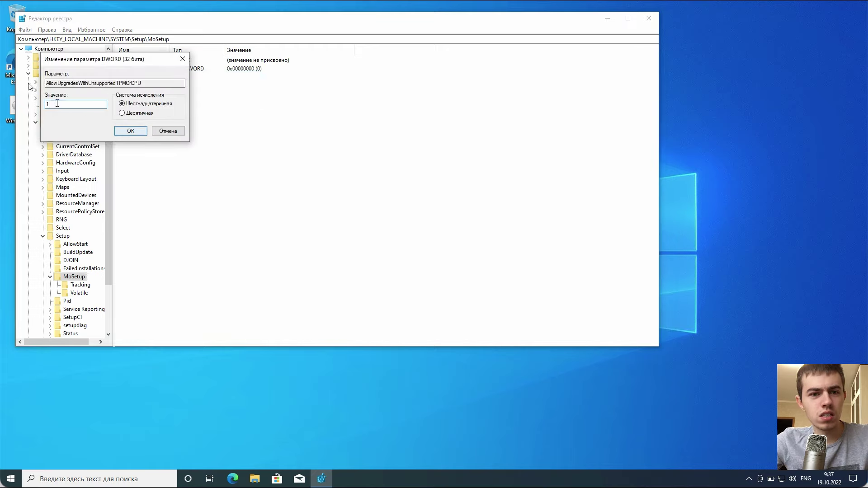
drag(81, 59, 210, 62)
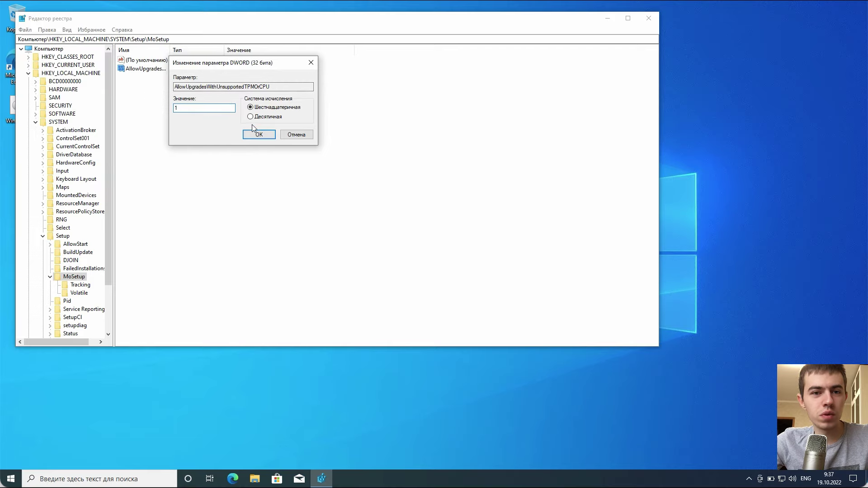
key(Return)
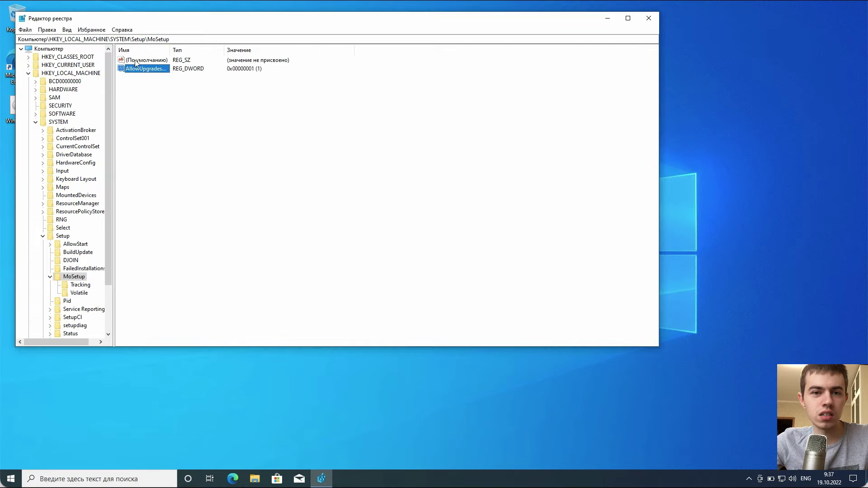
click(649, 18)
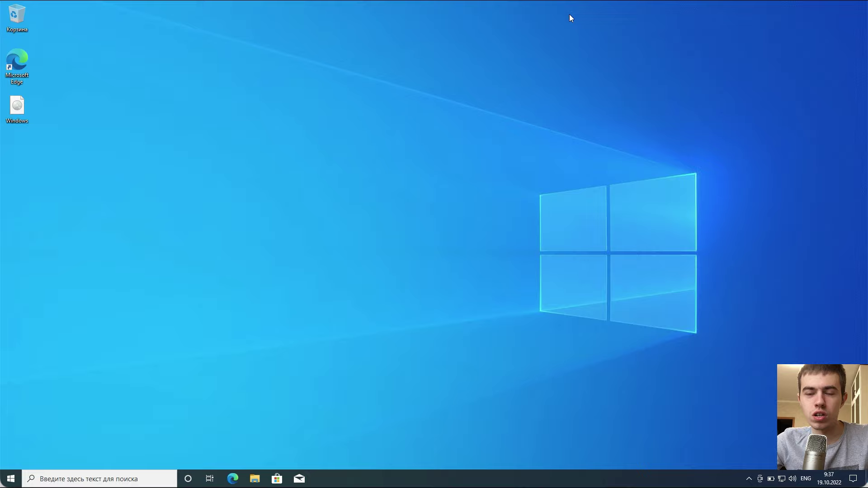
Step: Run setup from the desktop's Windows ISO again and continue with the update download option set to "Не сейчас"
double_click(13, 104)
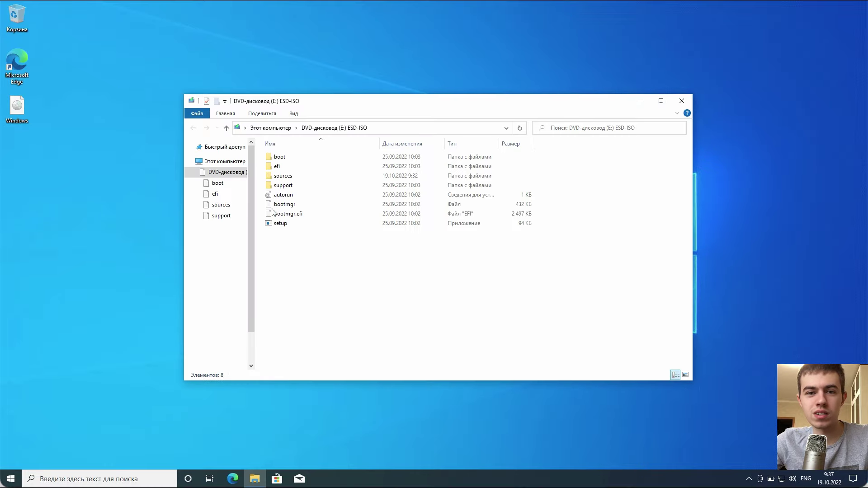
double_click(277, 223)
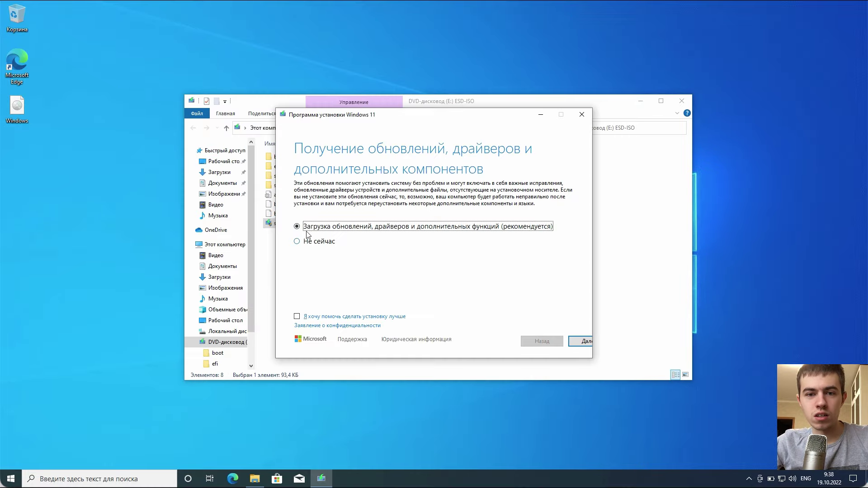
click(307, 241)
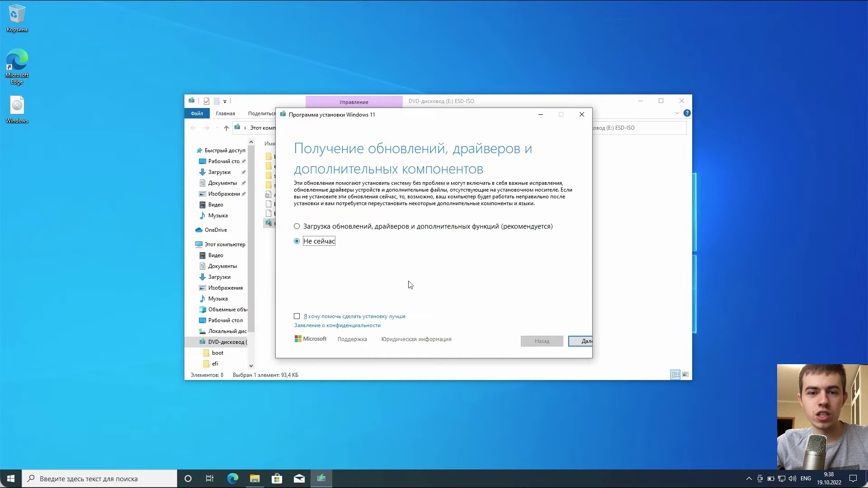
click(580, 342)
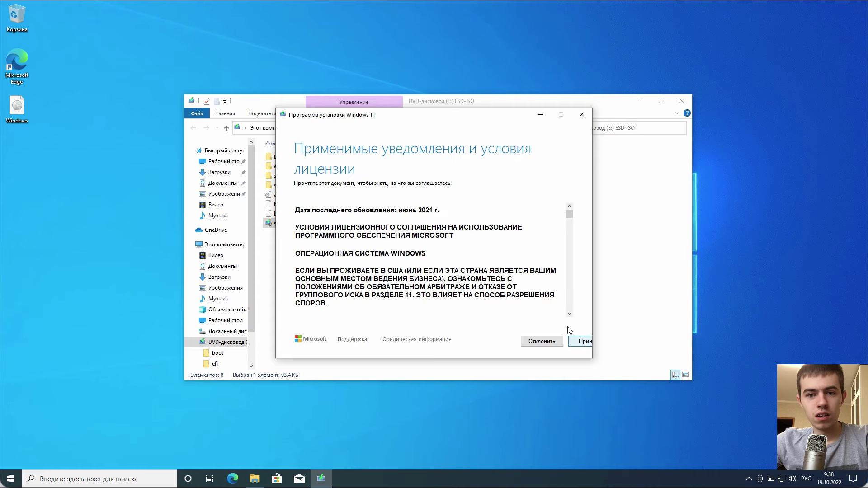
Step: Accept the license terms and the minimum requirements notice, then start installing Windows 11 Pro with personal files and apps kept
click(572, 339)
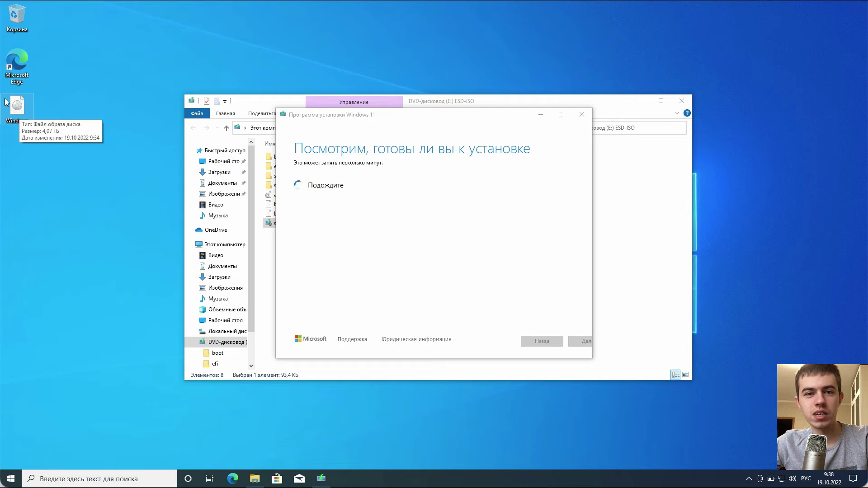
click(487, 198)
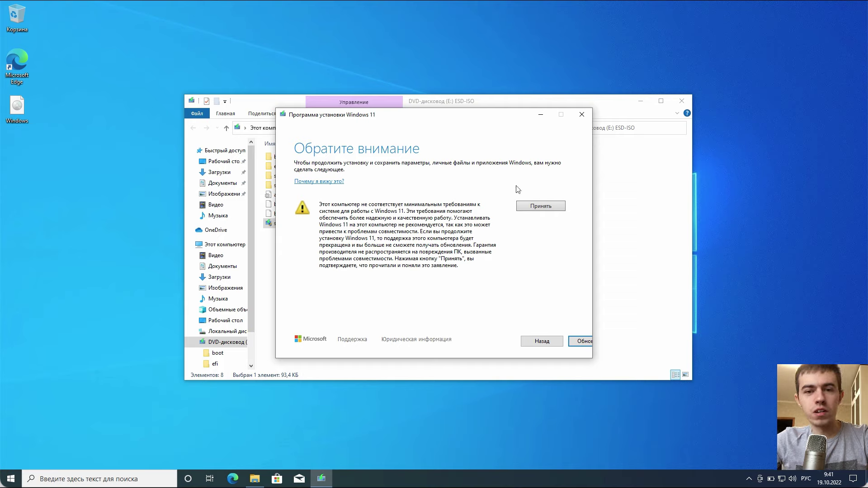
click(530, 195)
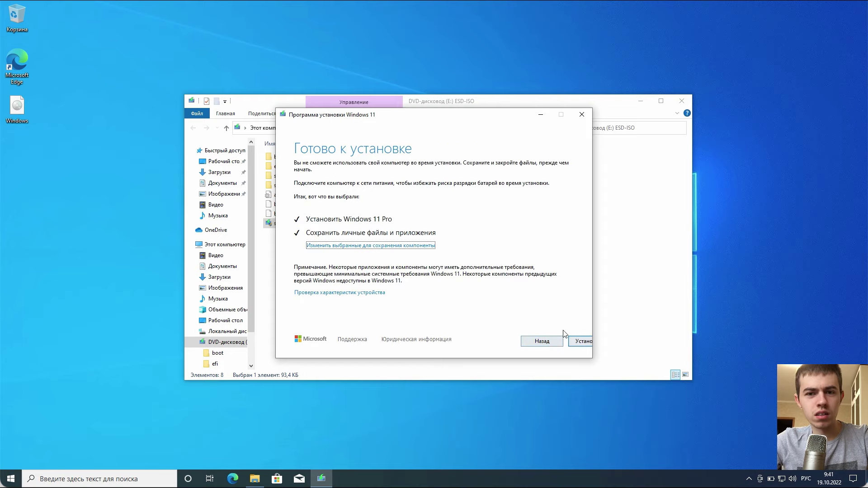
click(580, 341)
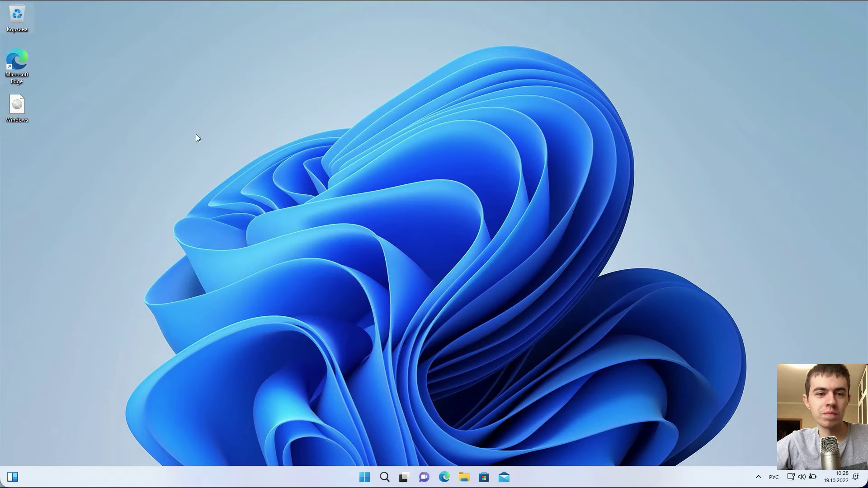
Step: Open the Recycle Bin, view the folders and drives under "Этот компьютер", and close the window
key(Return)
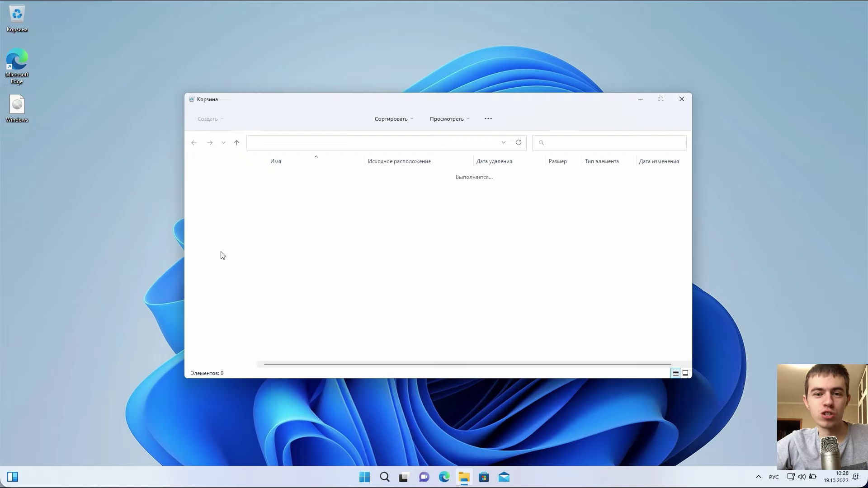
click(228, 290)
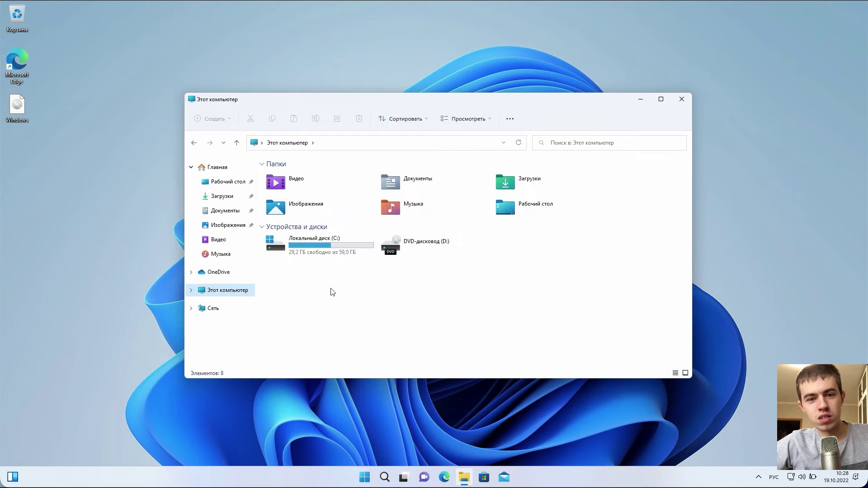
click(670, 93)
Step: Look through the pinned apps and the full list of installed applications, then dismiss it
key(super)
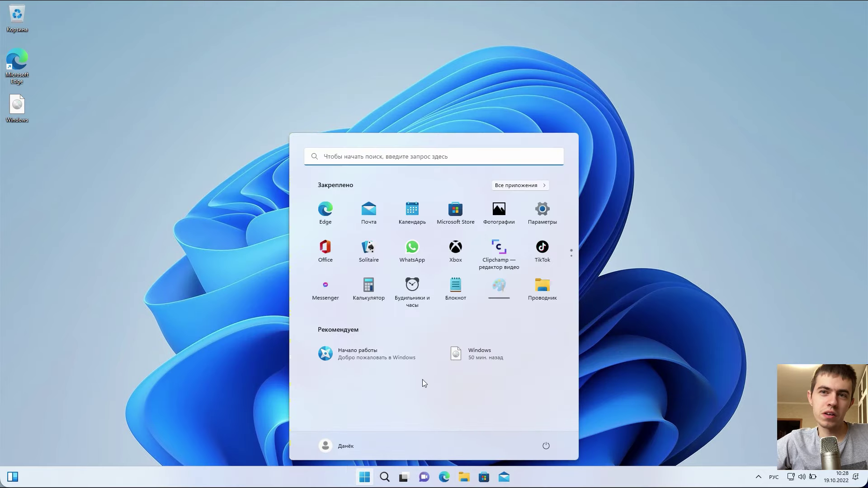
click(518, 186)
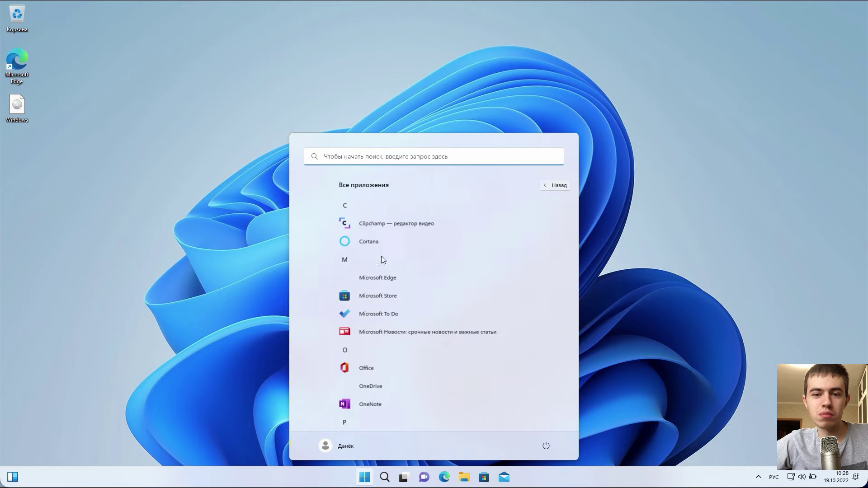
click(685, 162)
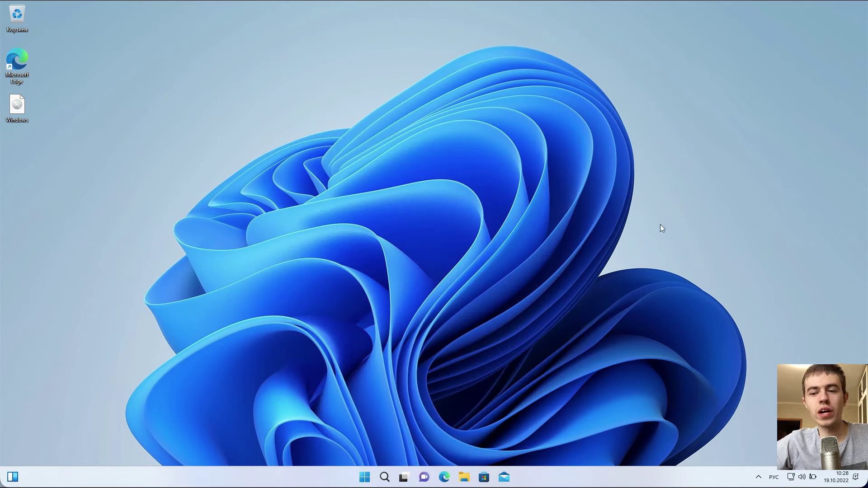